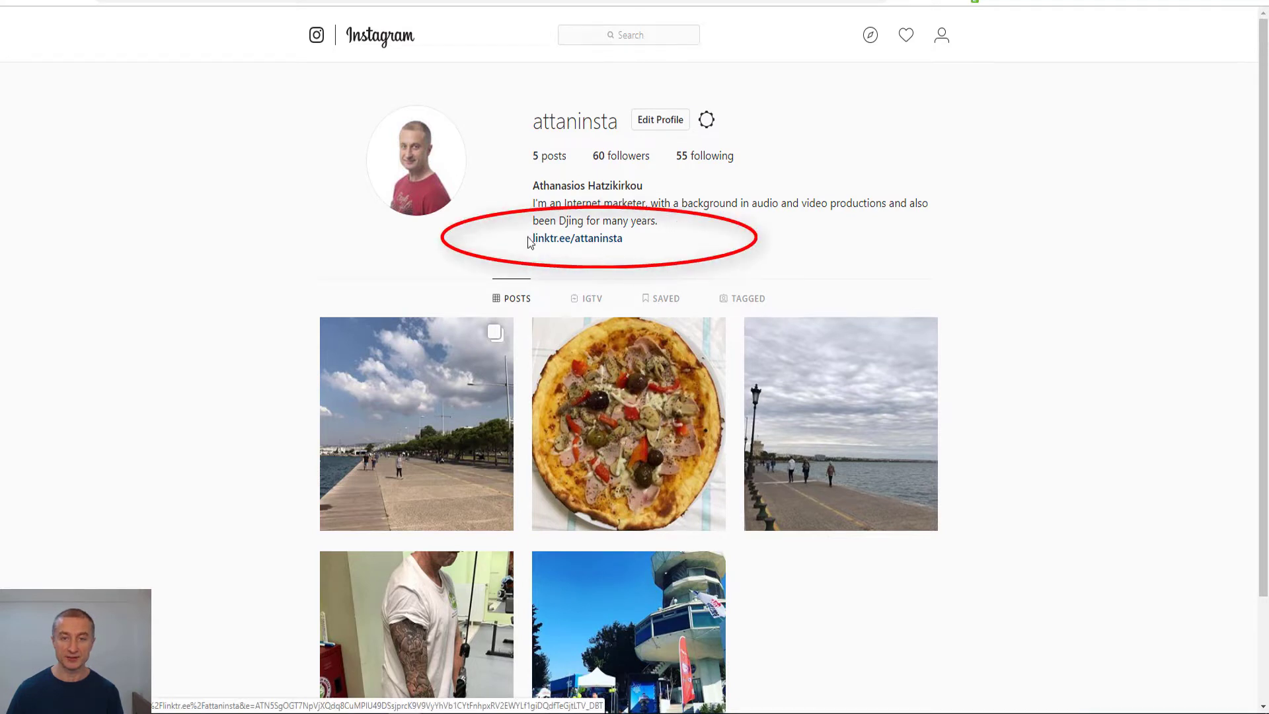
Follow the linktr.ee/attaninsta link in the Instagram bio
click(601, 238)
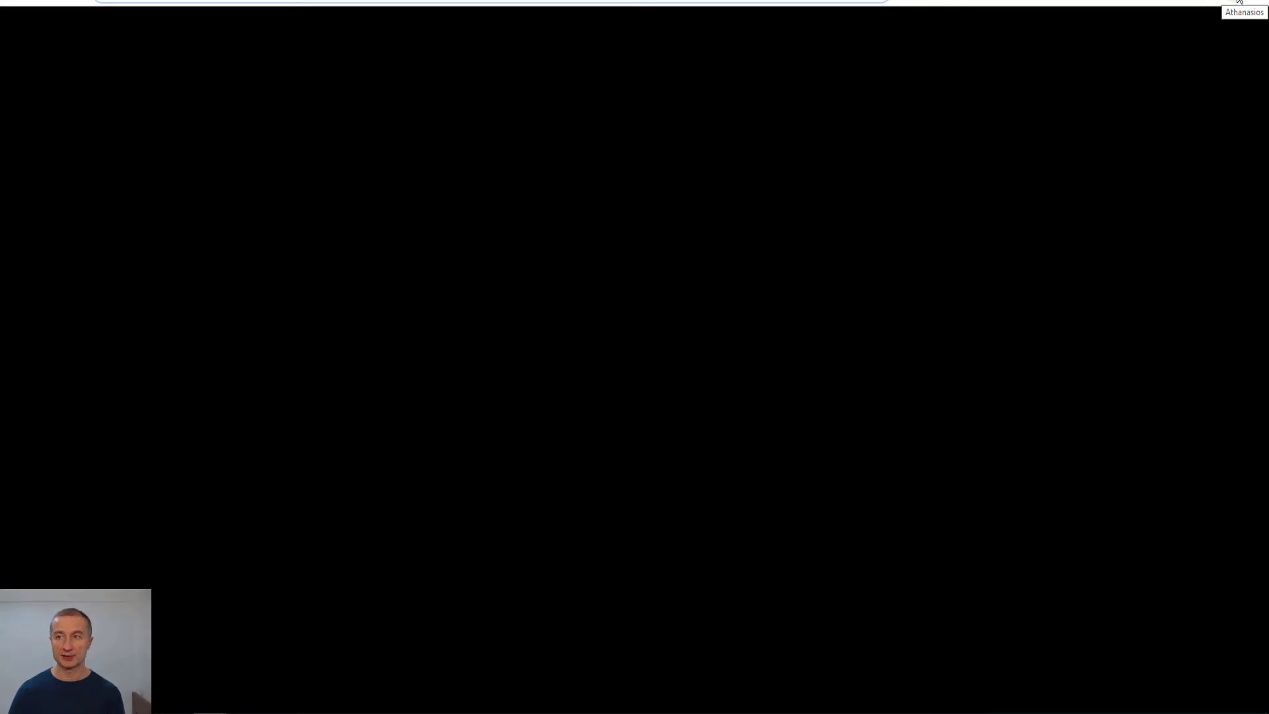
Open a new Chrome incognito window and load linktr.ee
click(1258, 3)
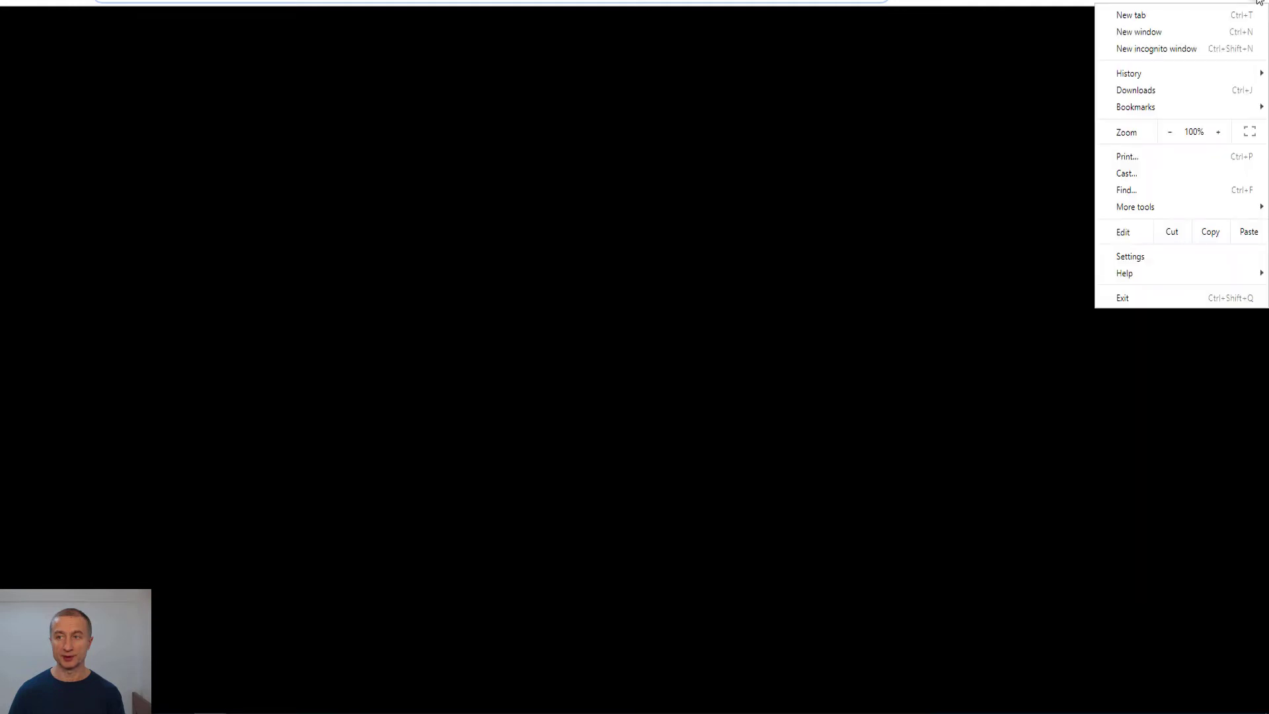
click(1196, 53)
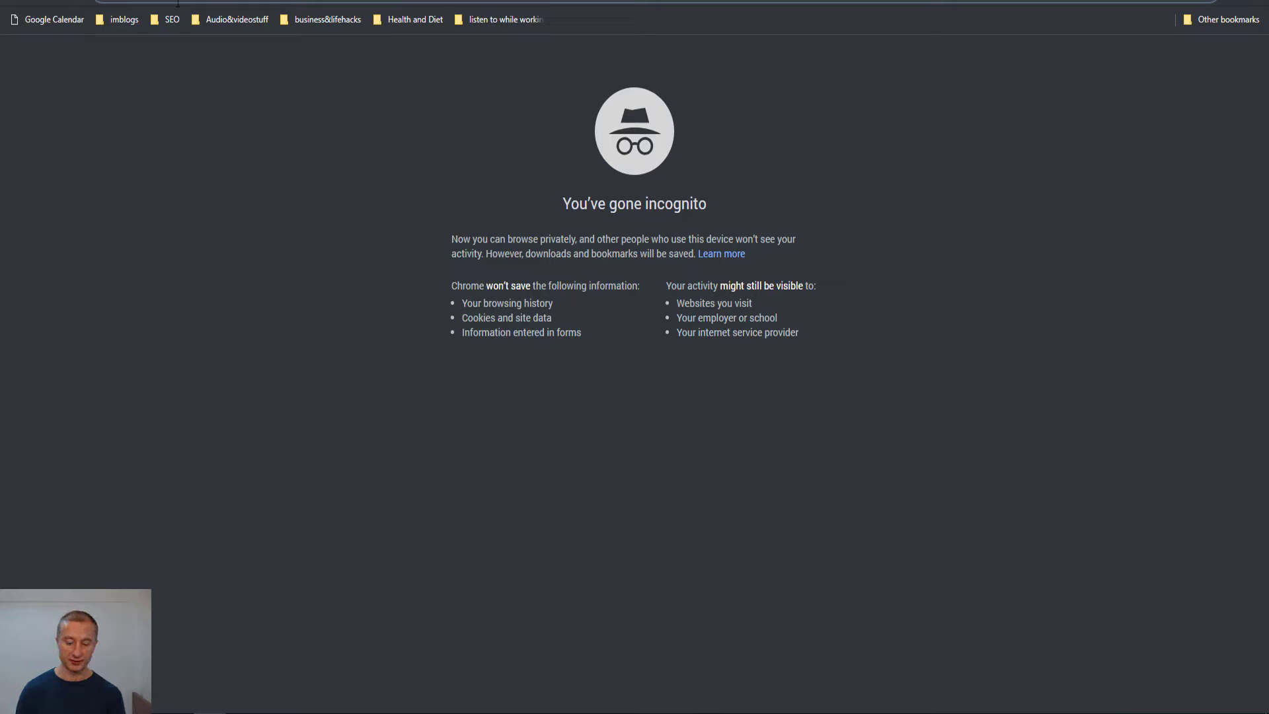
text(link)
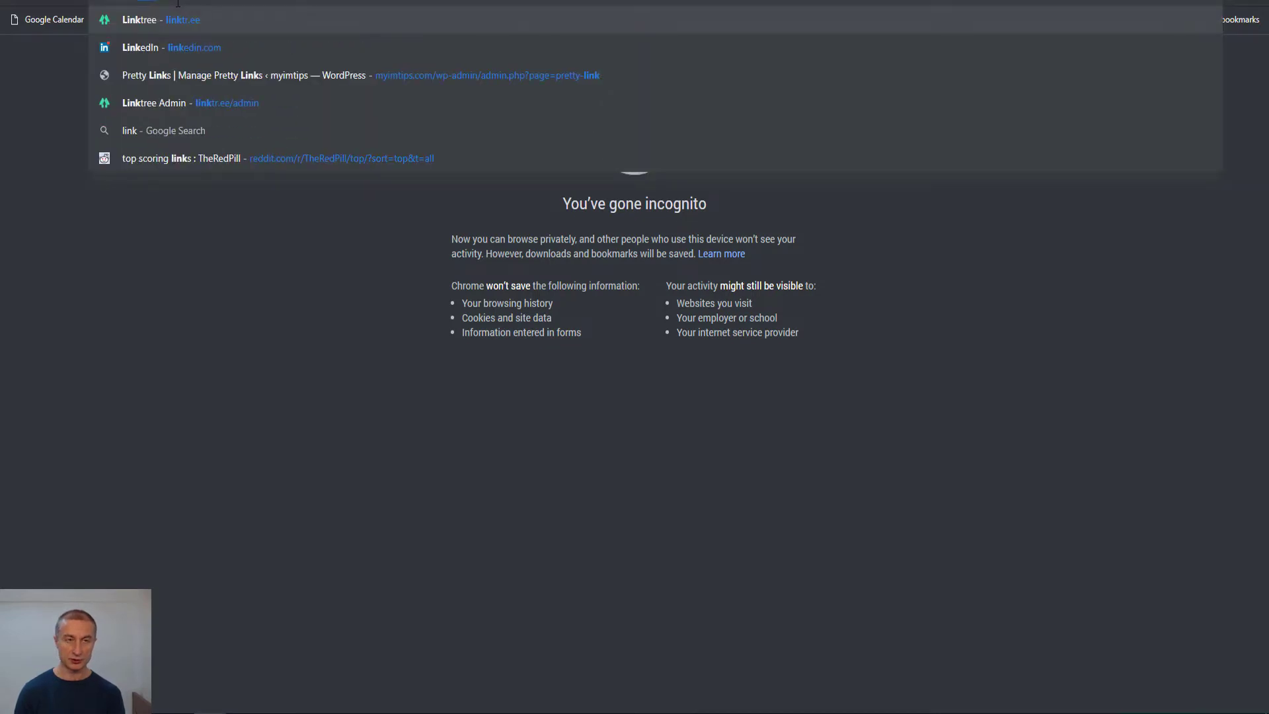
text(tr.)
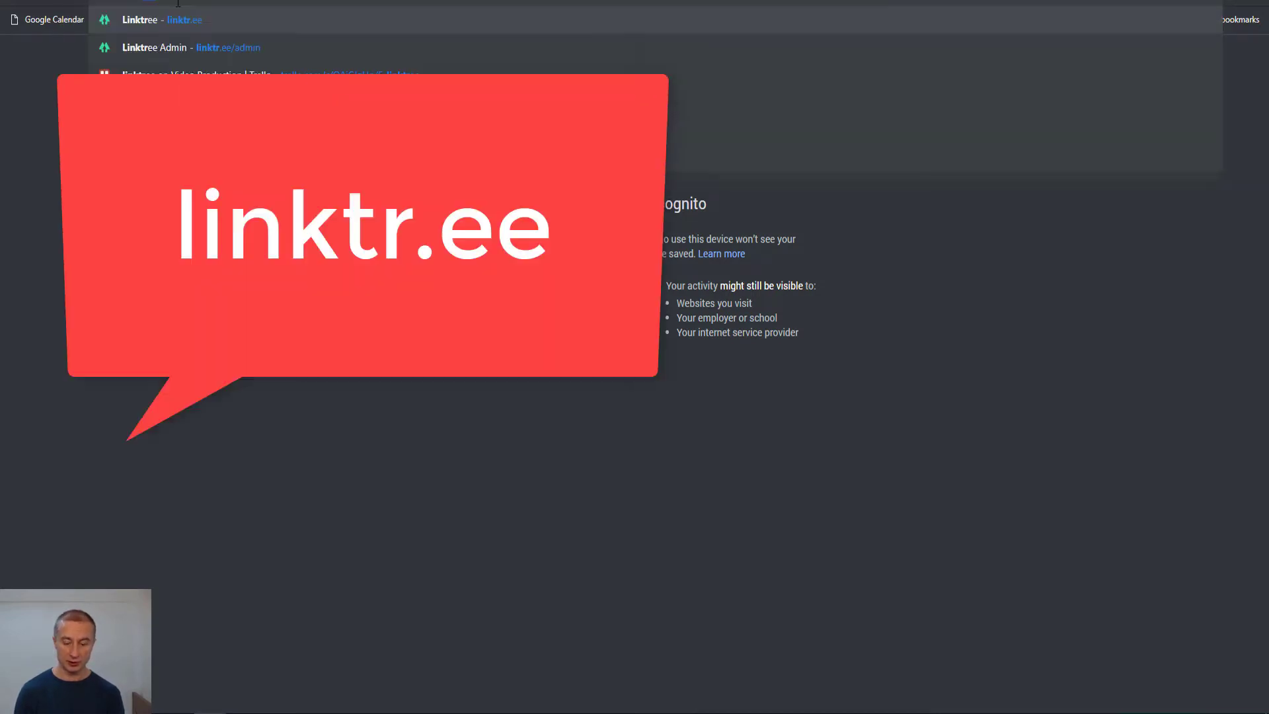
text(ee)
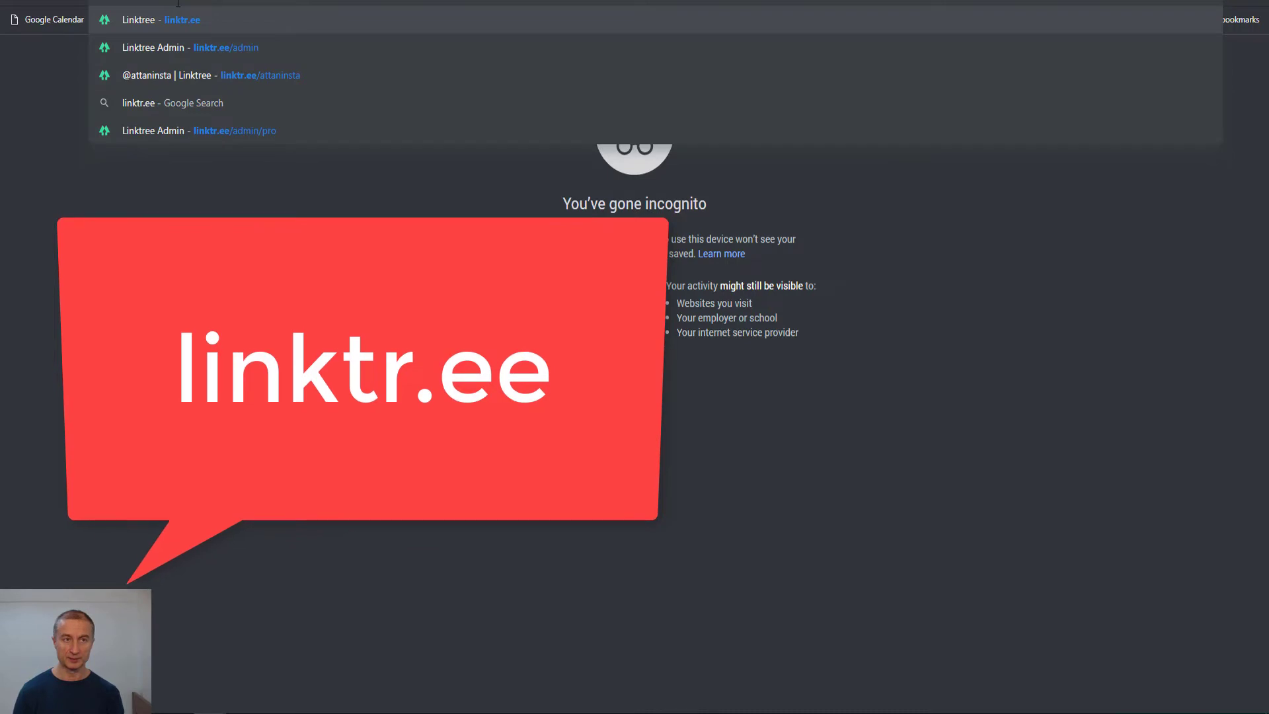
key(Return)
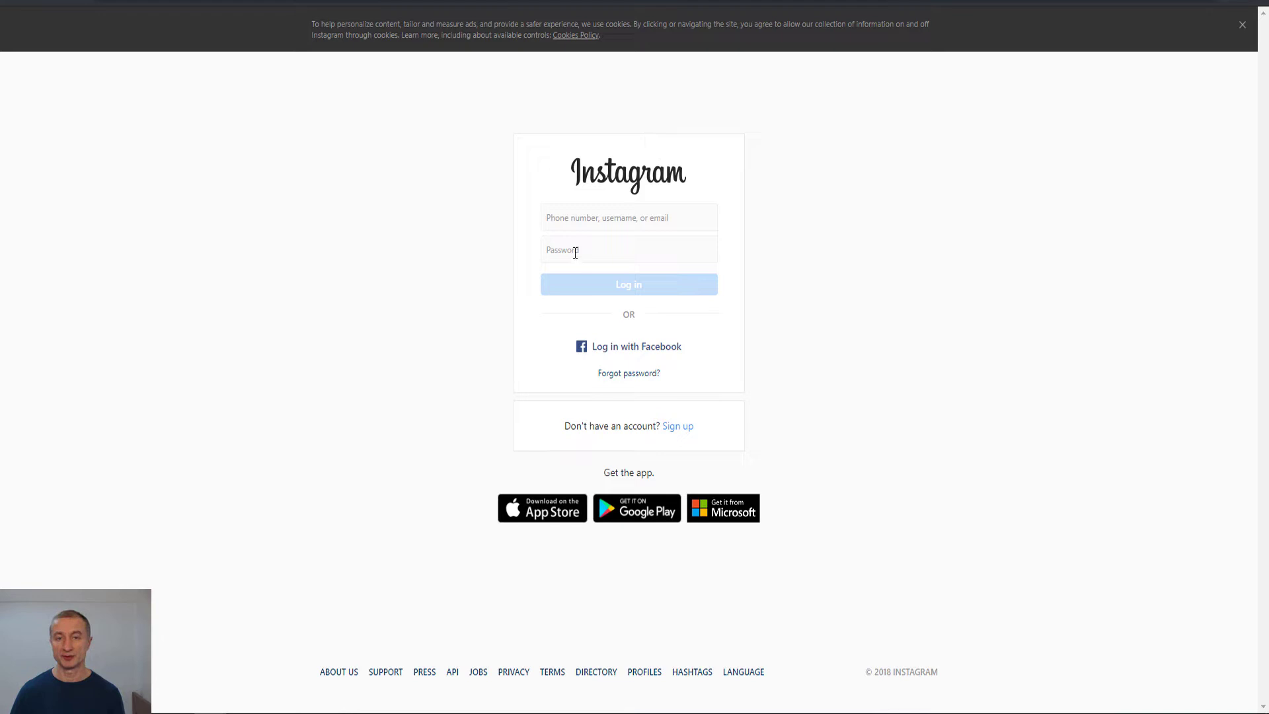
Begin entering the Instagram username on the login page, dismissing the autofill suggestions
click(557, 217)
click(821, 230)
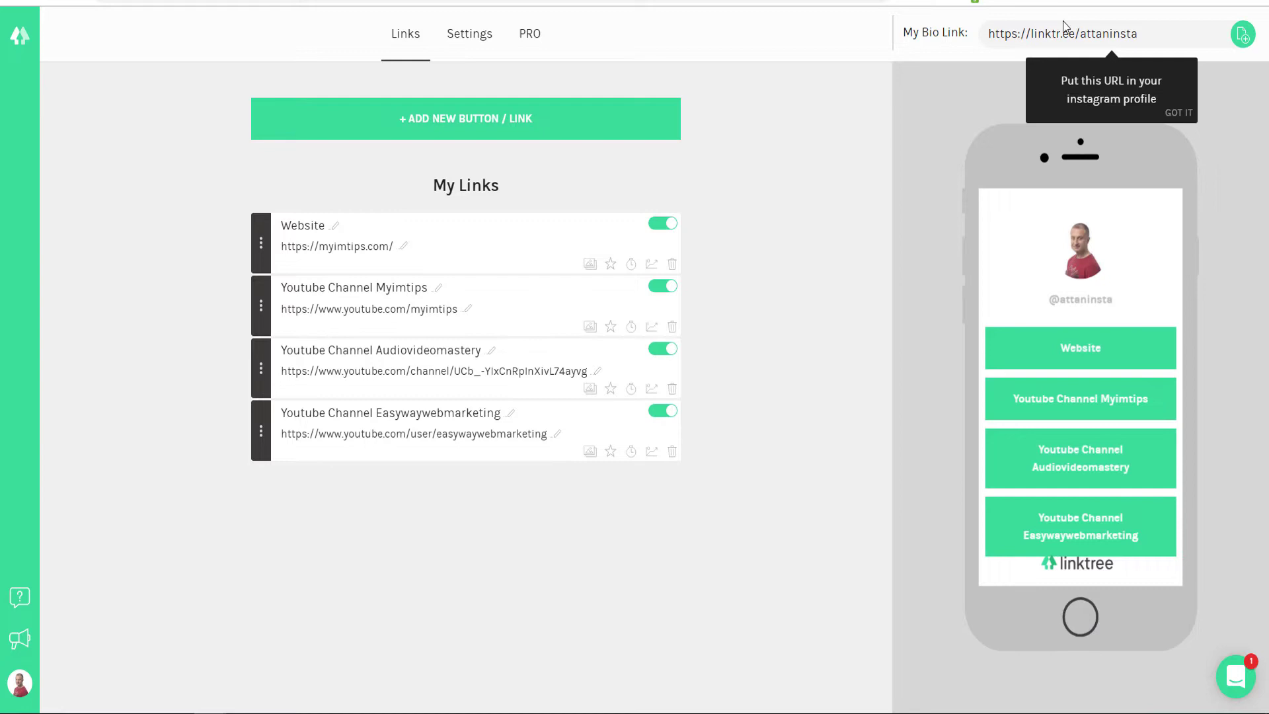
Highlight the bio link linktr.ee/attaninsta, then just its username part
drag(1154, 41, 985, 39)
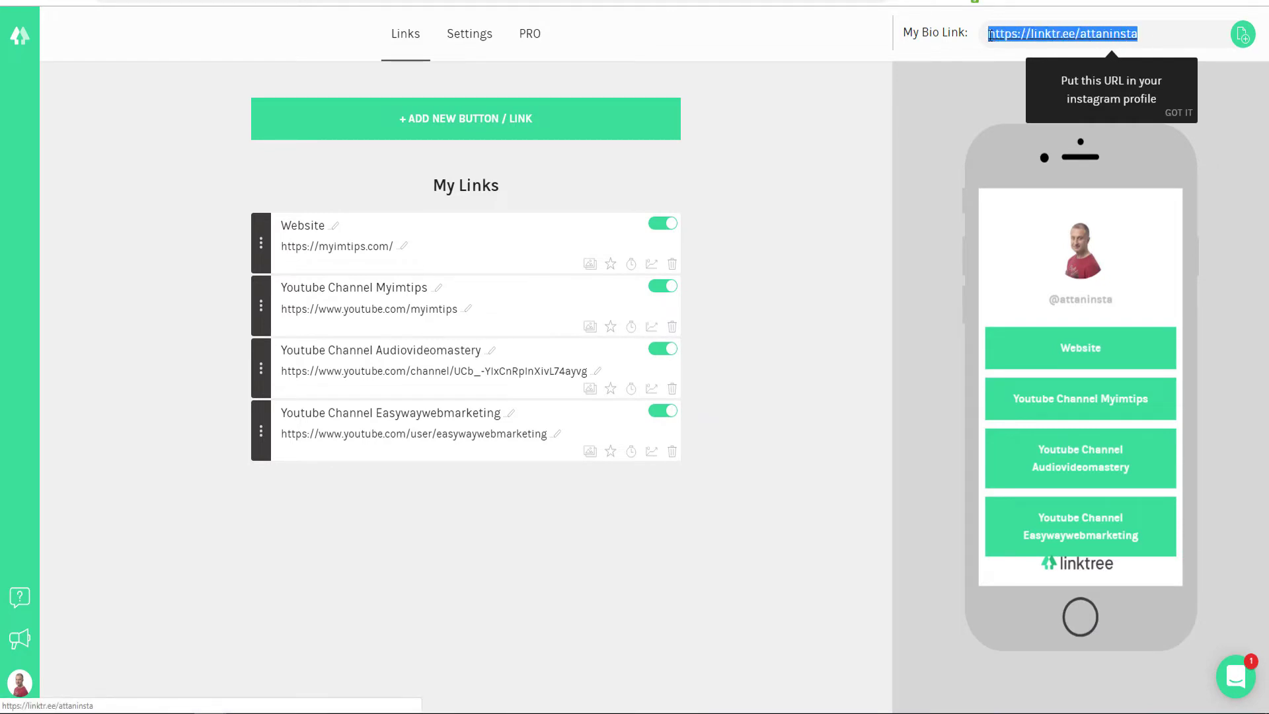
click(1159, 41)
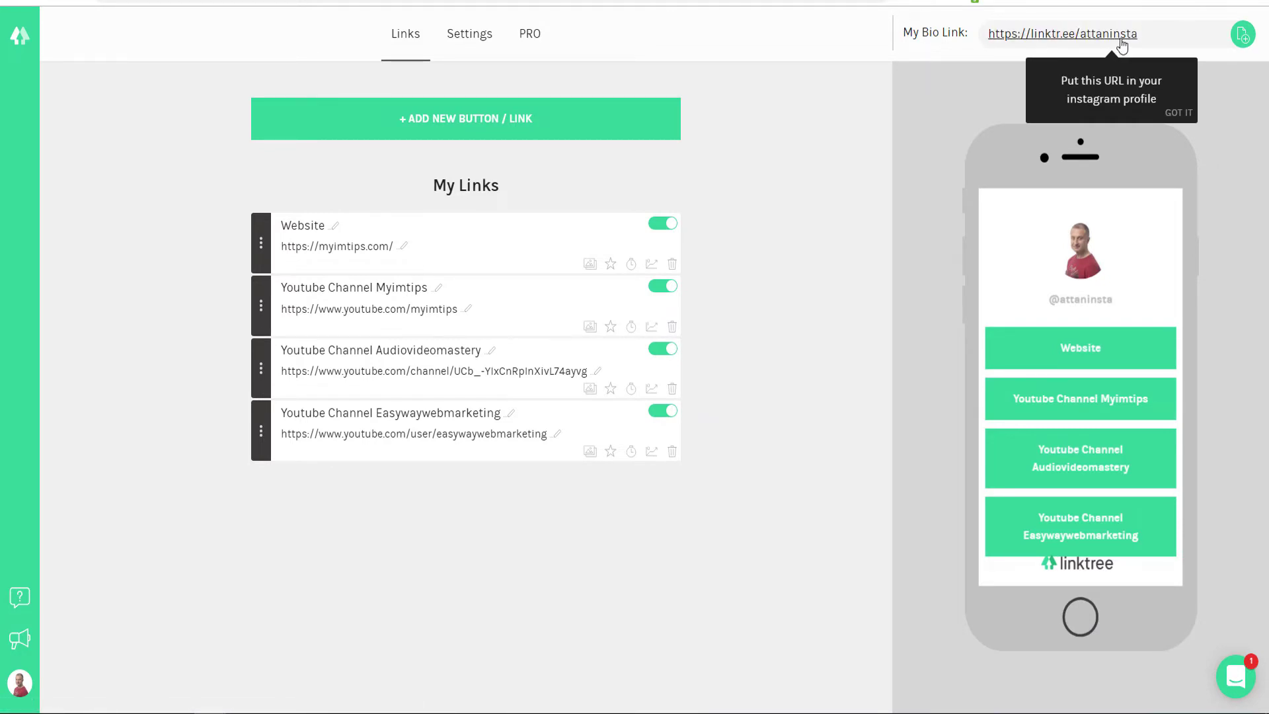
double_click(1140, 33)
click(647, 538)
Demo dragging Youtube Channel Myimtips and the Website link's thumbnail, priority, scheduling and analytics options
mouse_move(260, 303)
mouse_down()
mouse_move(248, 236)
mouse_move(261, 320)
mouse_move(260, 298)
mouse_up()
click(591, 266)
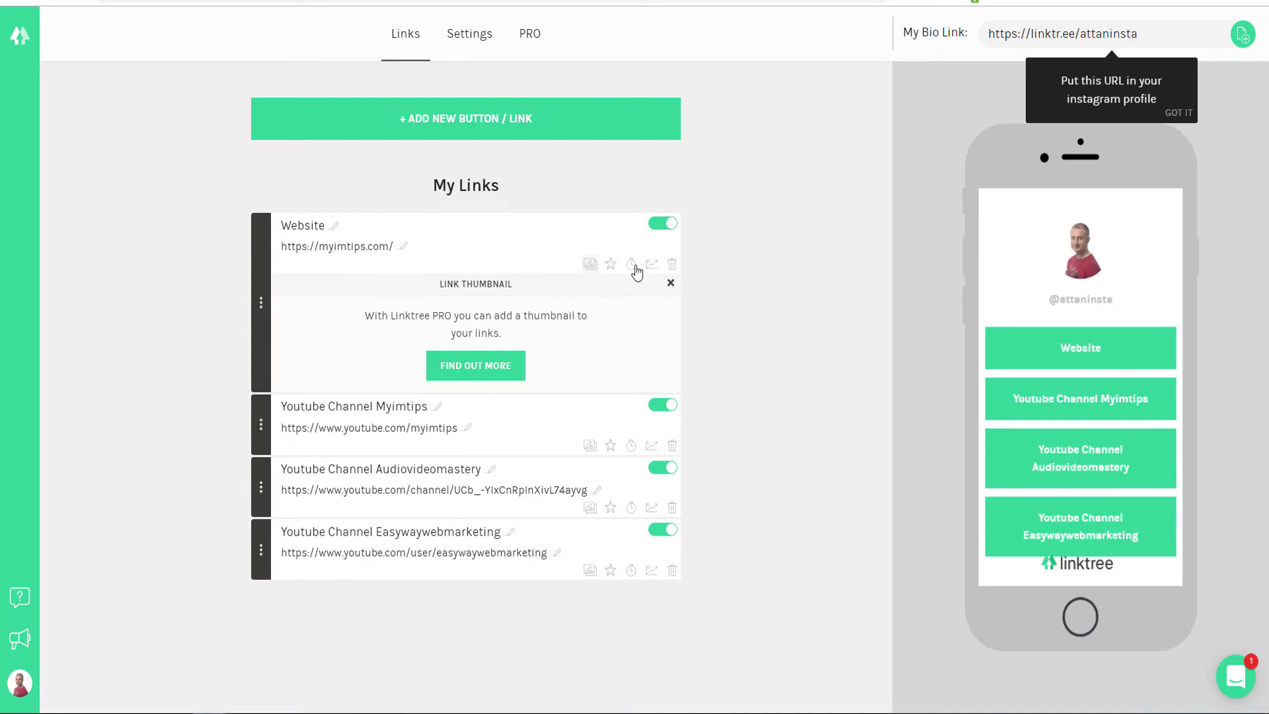
click(612, 264)
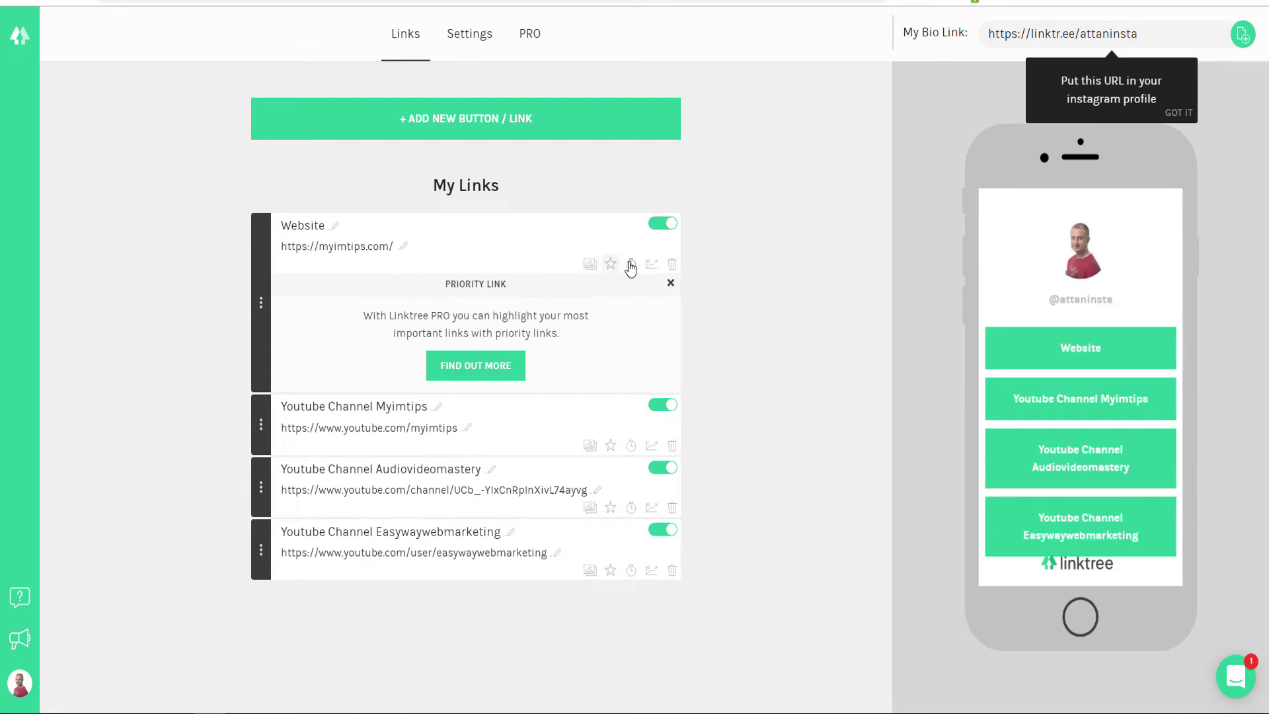
click(631, 265)
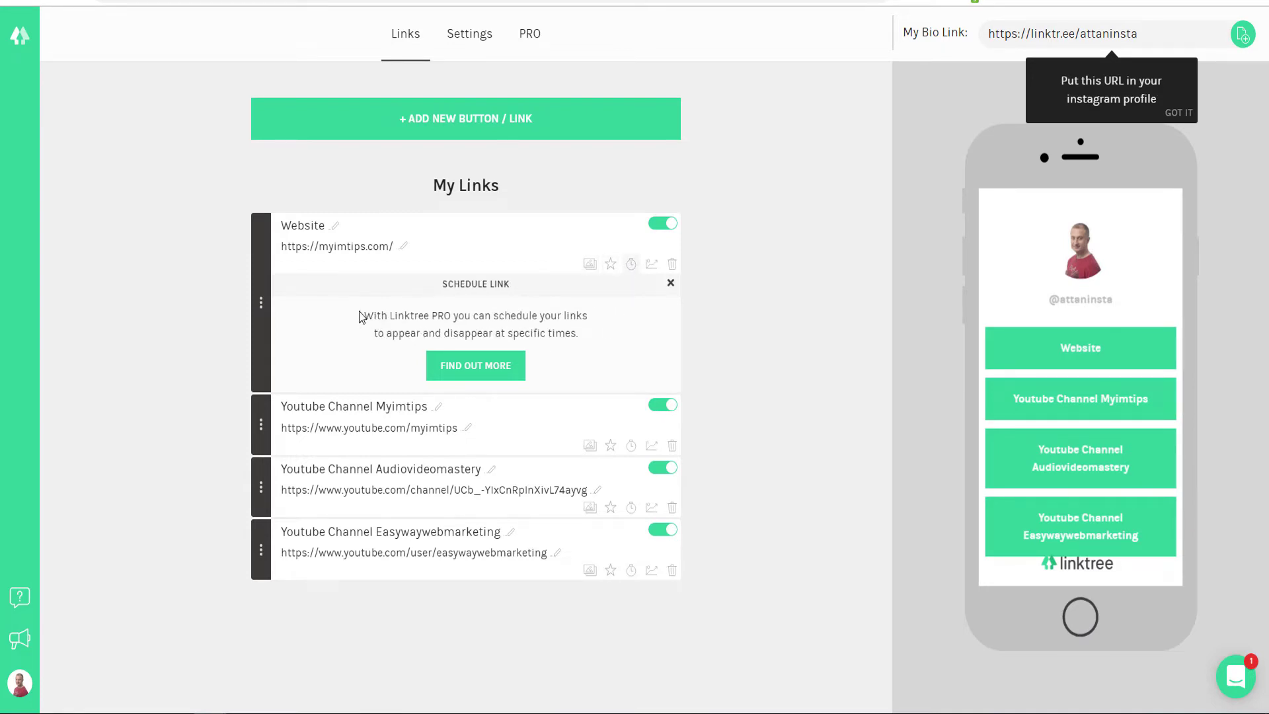
click(652, 265)
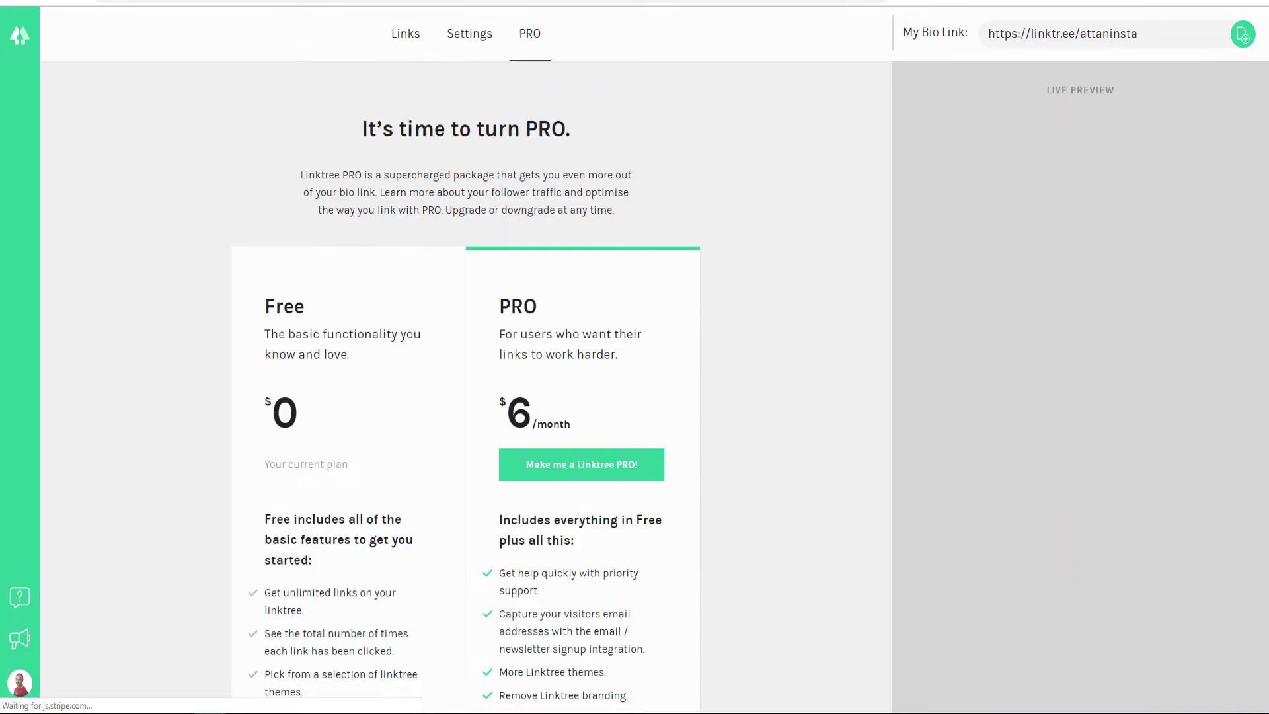
scroll(447, 428, down, 3)
scroll(447, 428, up, 1)
scroll(446, 434, up, 2)
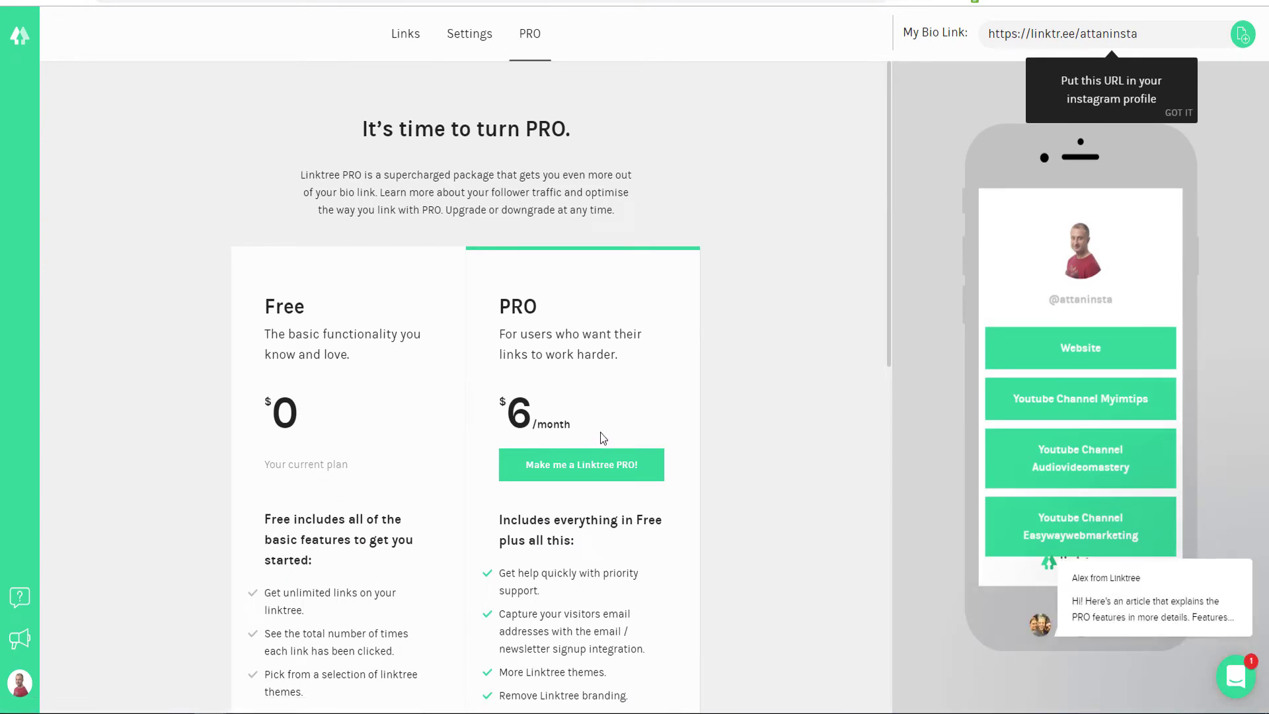
scroll(600, 433, down, 3)
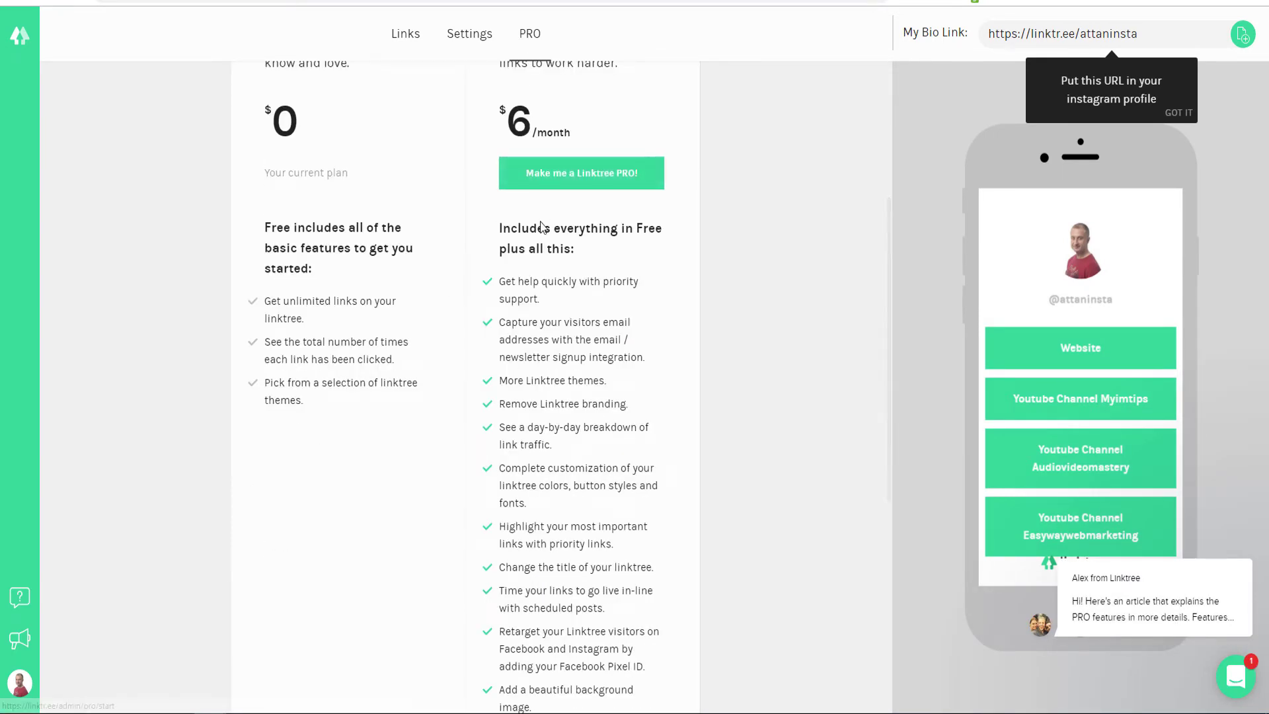
scroll(520, 371, down, 2)
scroll(520, 372, down, 2)
scroll(525, 366, down, 1)
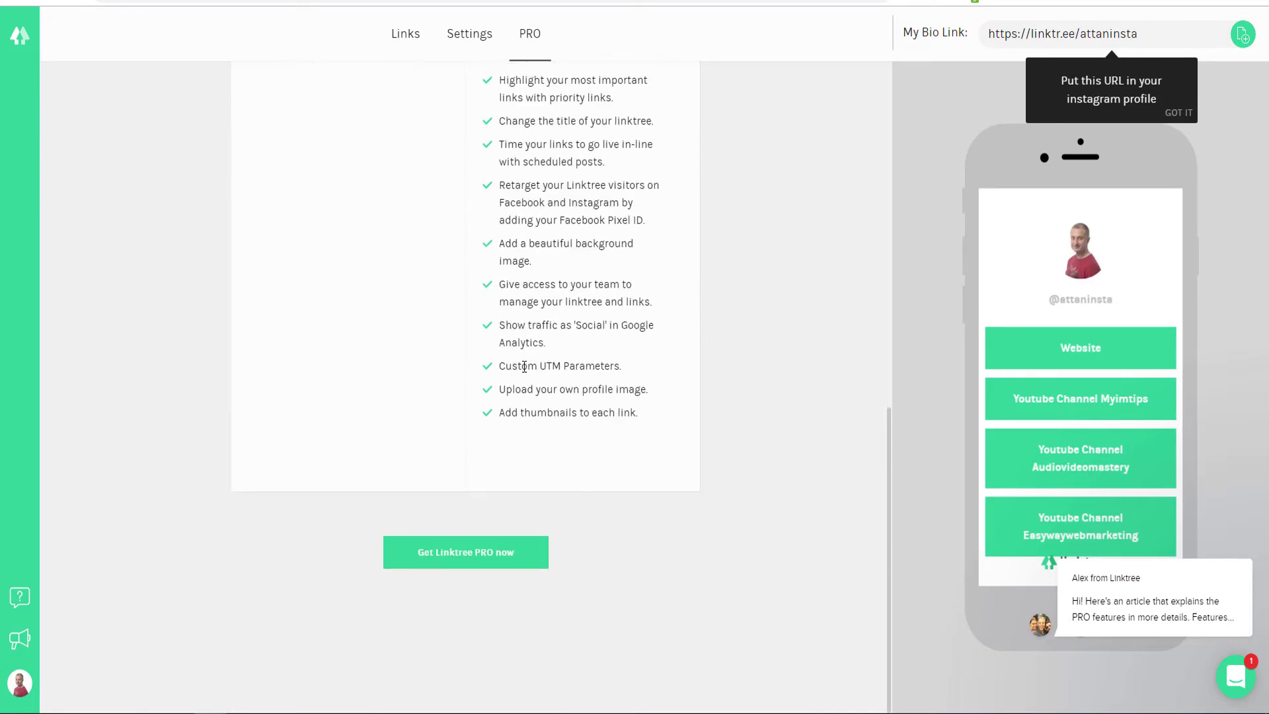
scroll(525, 379, up, 3)
scroll(524, 379, up, 2)
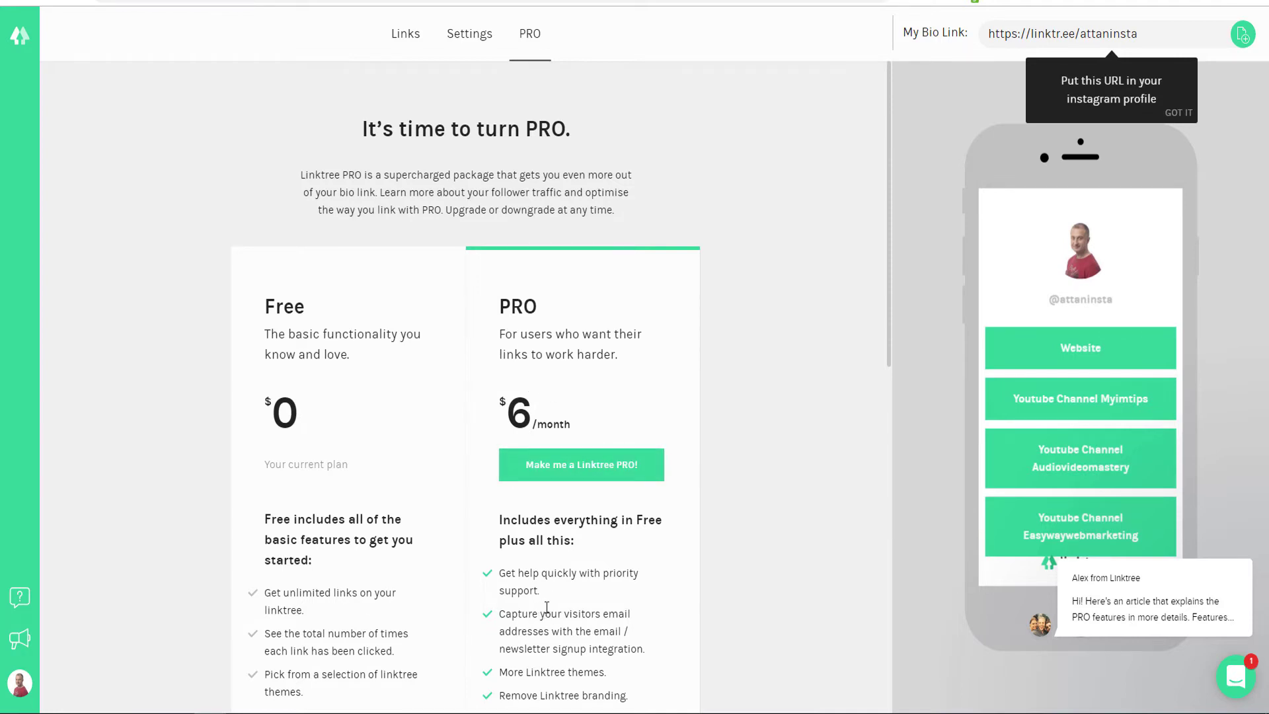
Return from the PRO pricing page to the Links tab
click(19, 40)
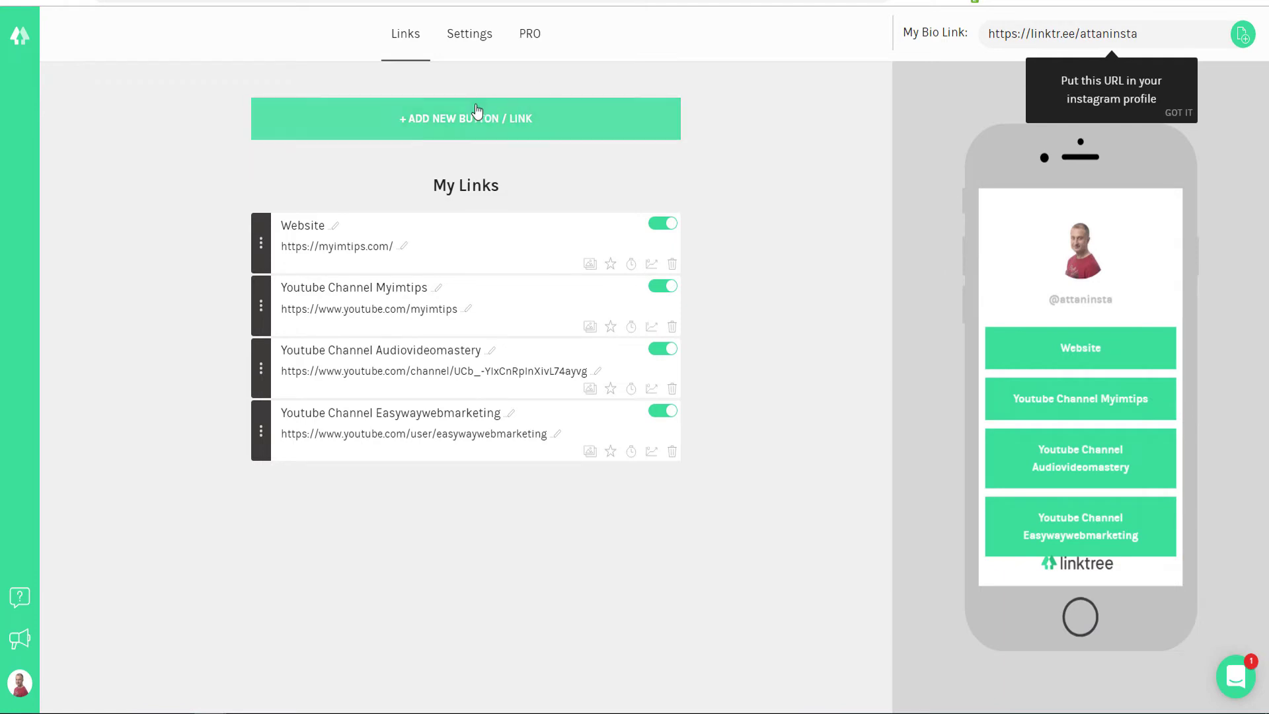
Add a blank link atop the list and grab the audiovideomastery.com sales page address
click(448, 126)
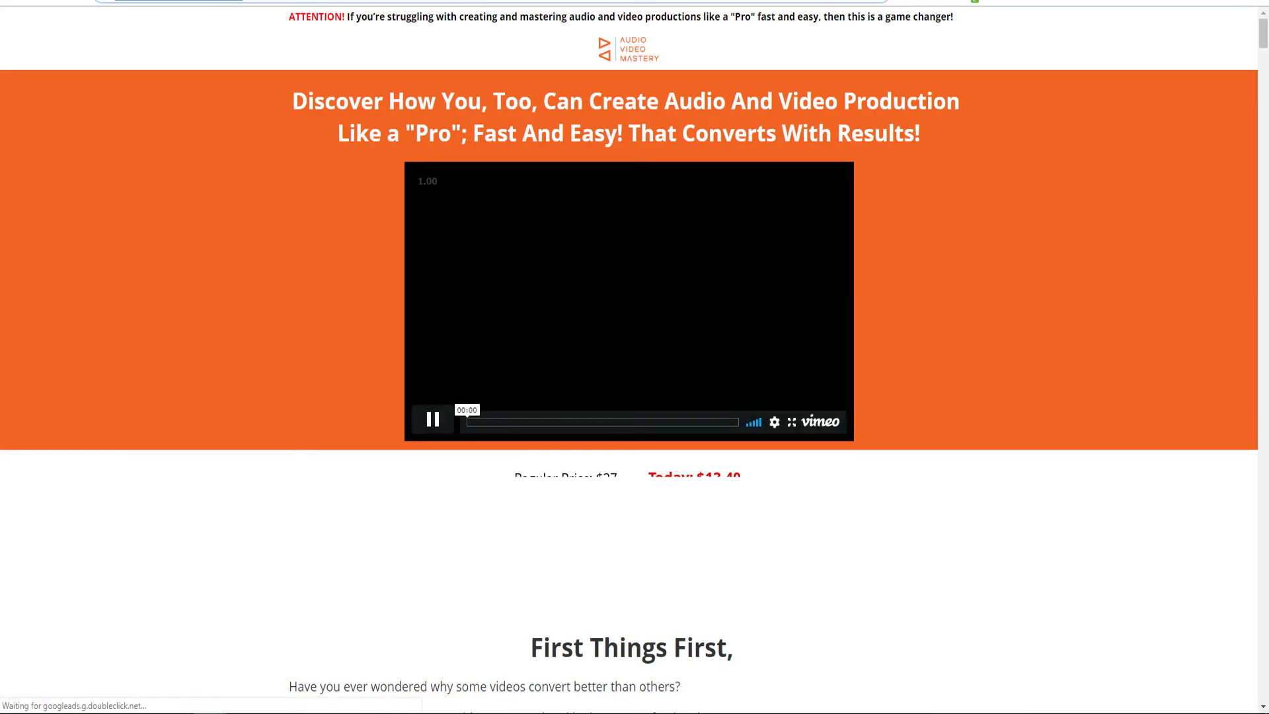
click(446, 408)
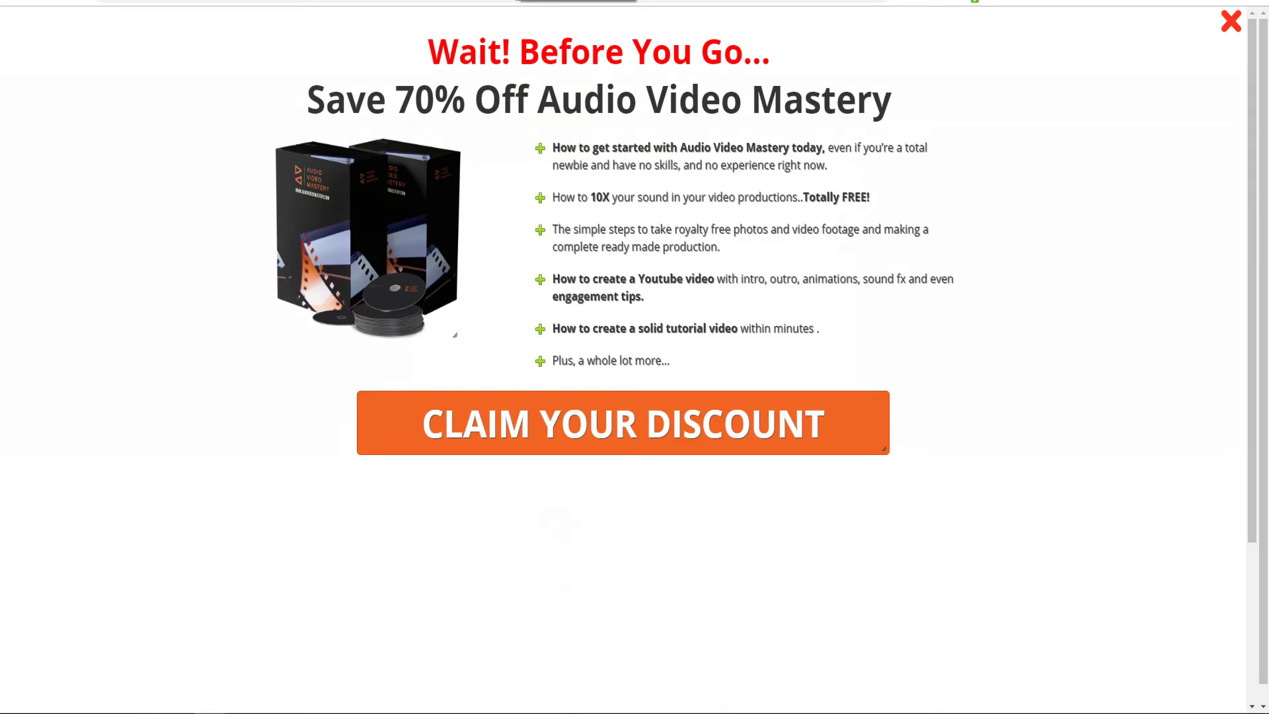
key(ctrl+w)
key(Return)
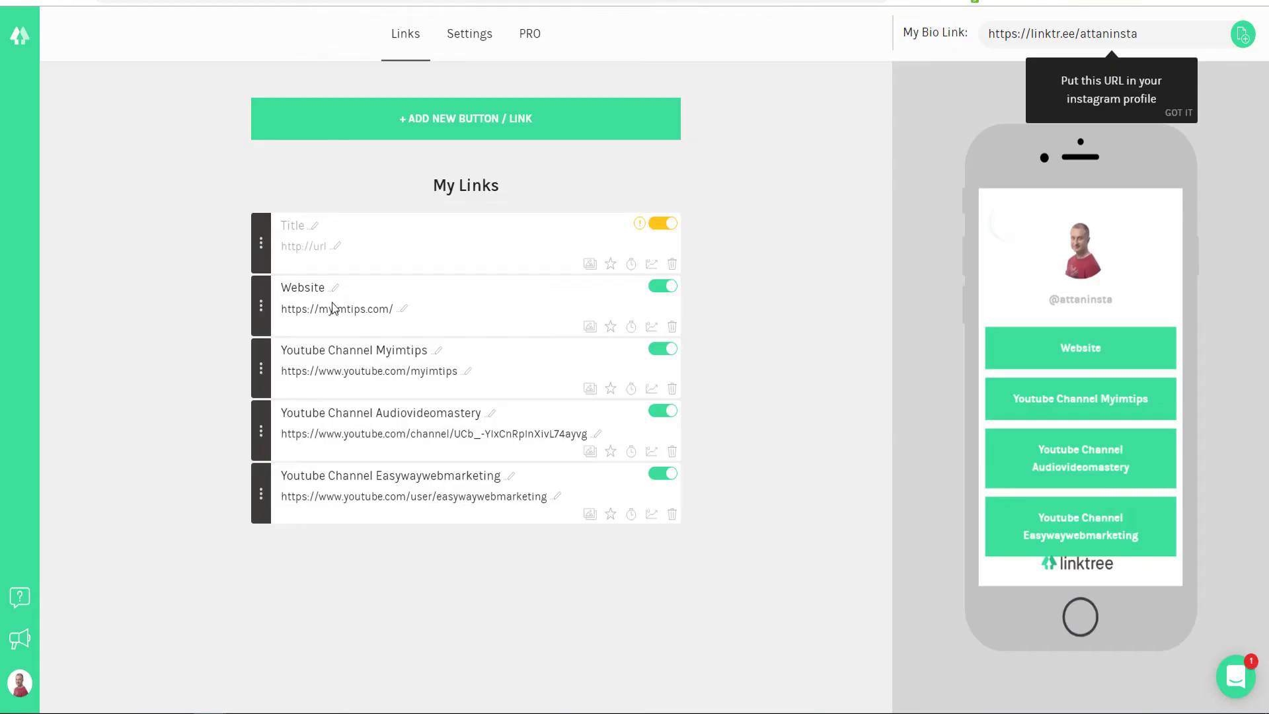
Point the new link to audiovideomastery.com, titled 'Want to edit audio and video like a pro? Click here'
click(337, 255)
text(https://audiovideomastery.com/)
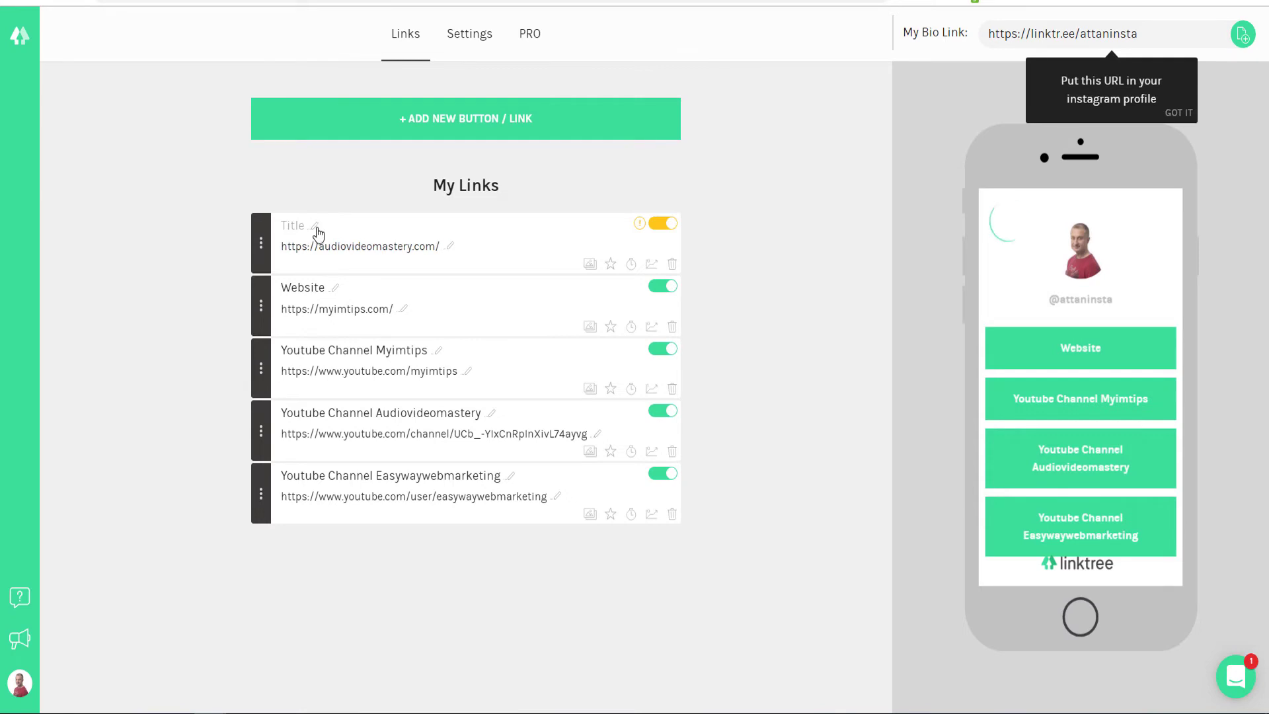
click(314, 225)
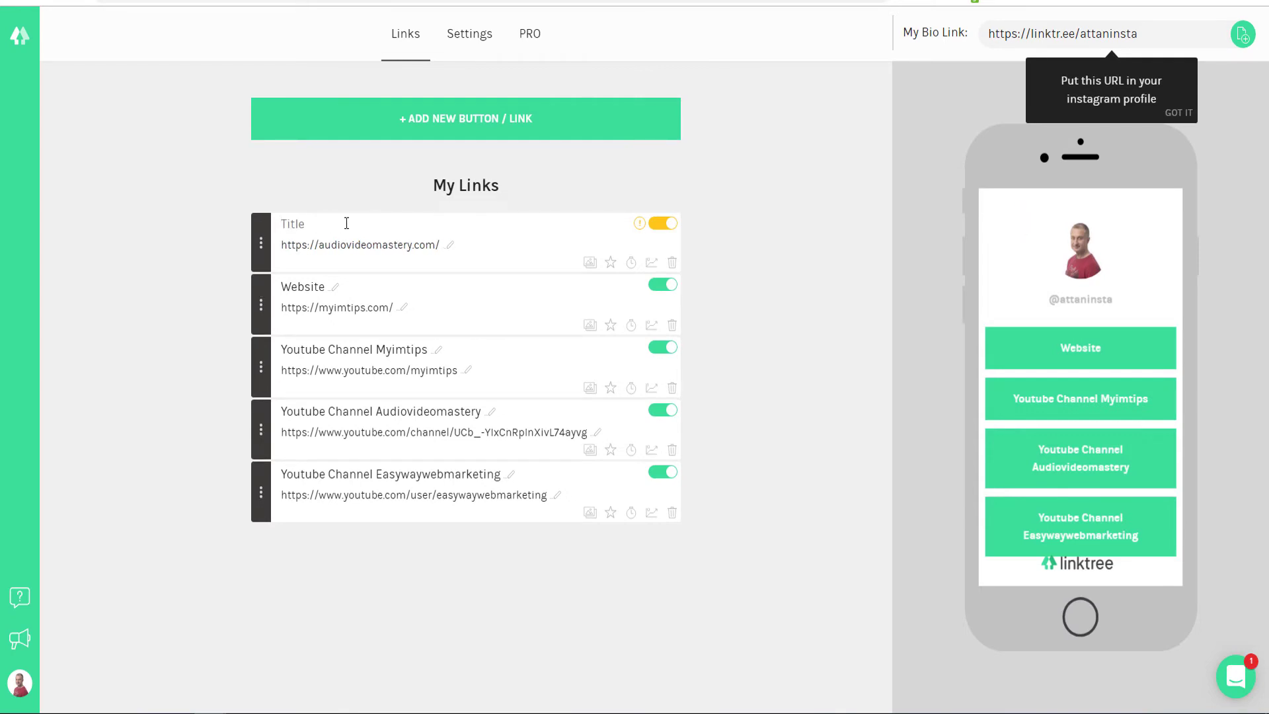
text(Wnat)
key(BackSpace)
key(BackSpace)
text(nt to )
text(dito)
text( audio and v)
text(ideo li)
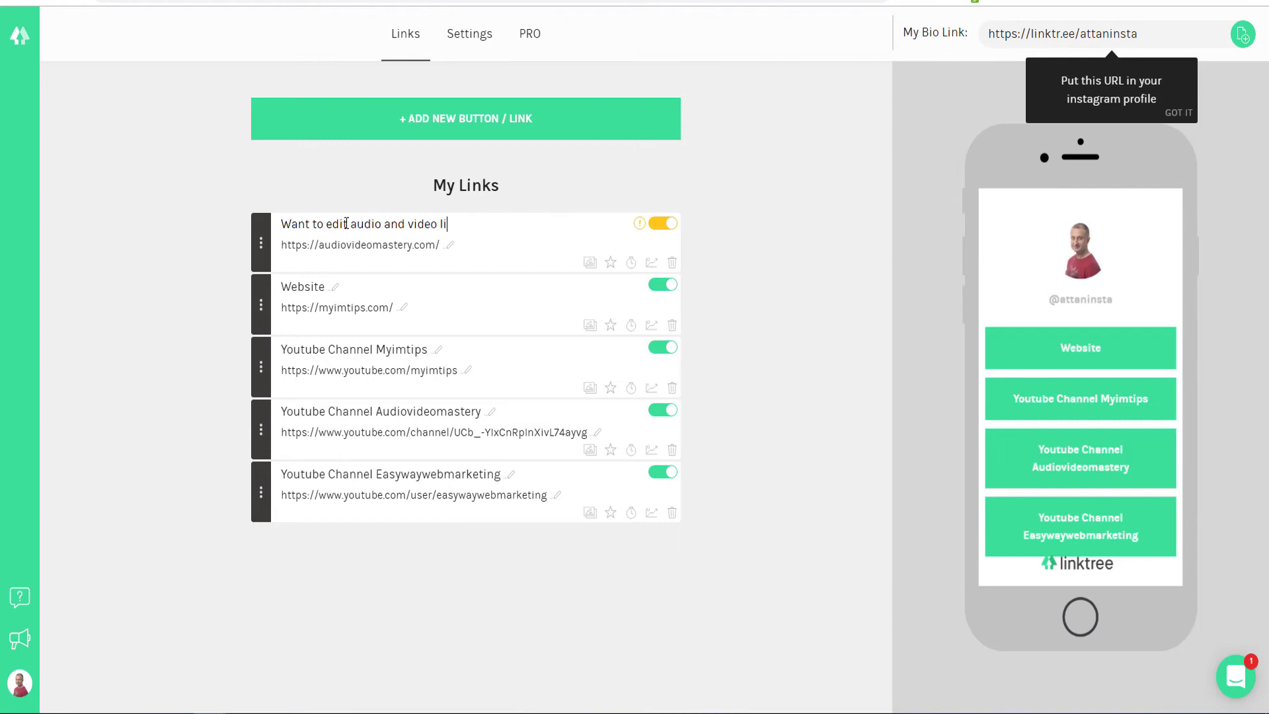
text(ke)
text(pr)
text(Click here)
click(761, 123)
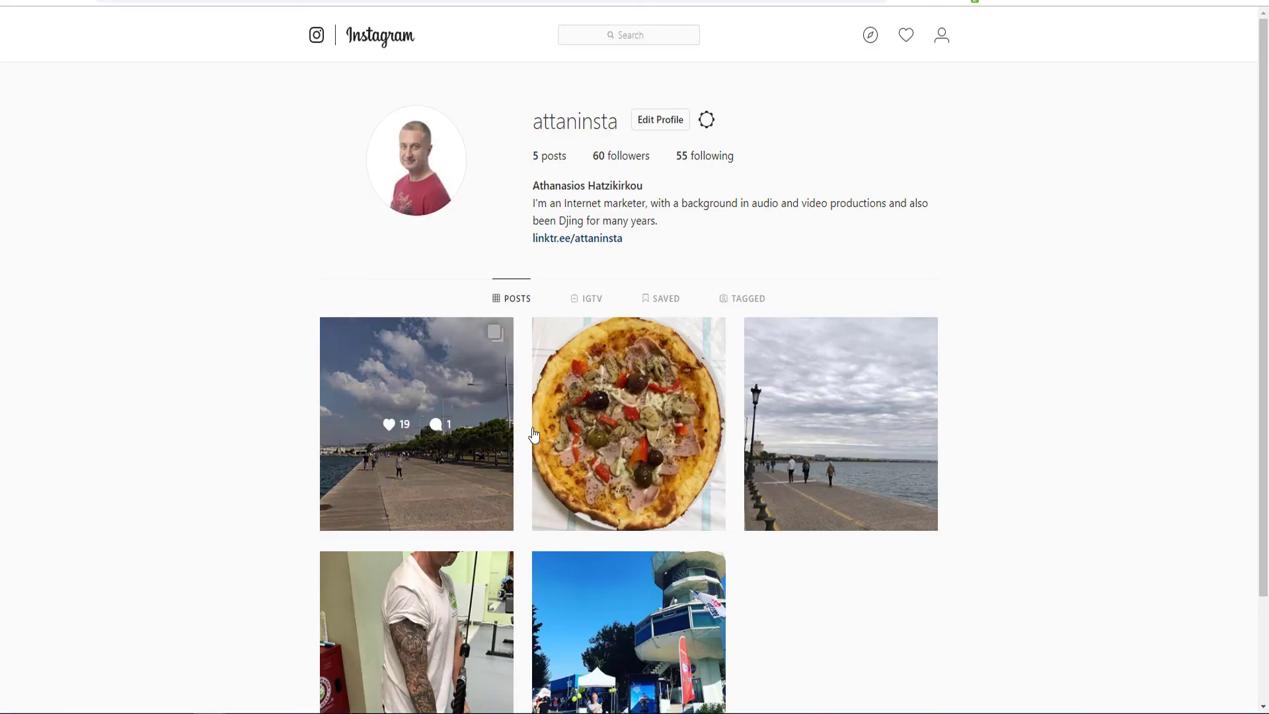
From the Instagram bio link, confirm the new top button reaches the sales page, then return
click(584, 239)
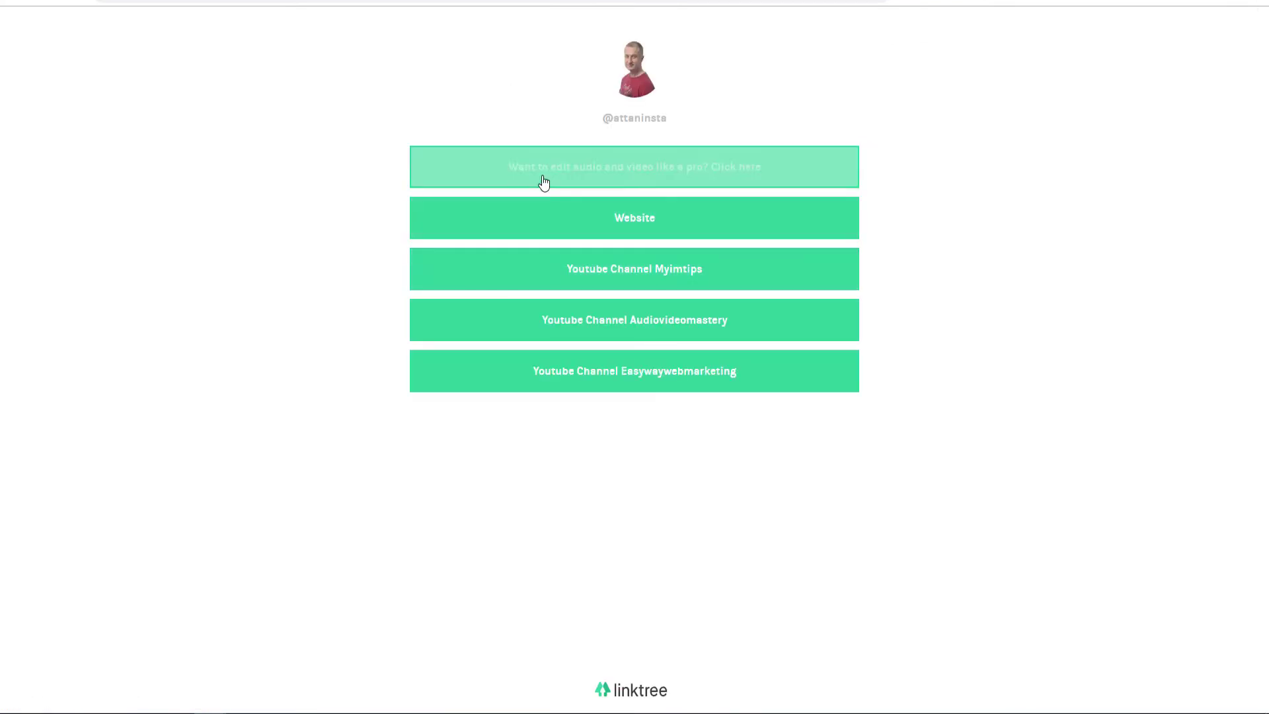
click(661, 173)
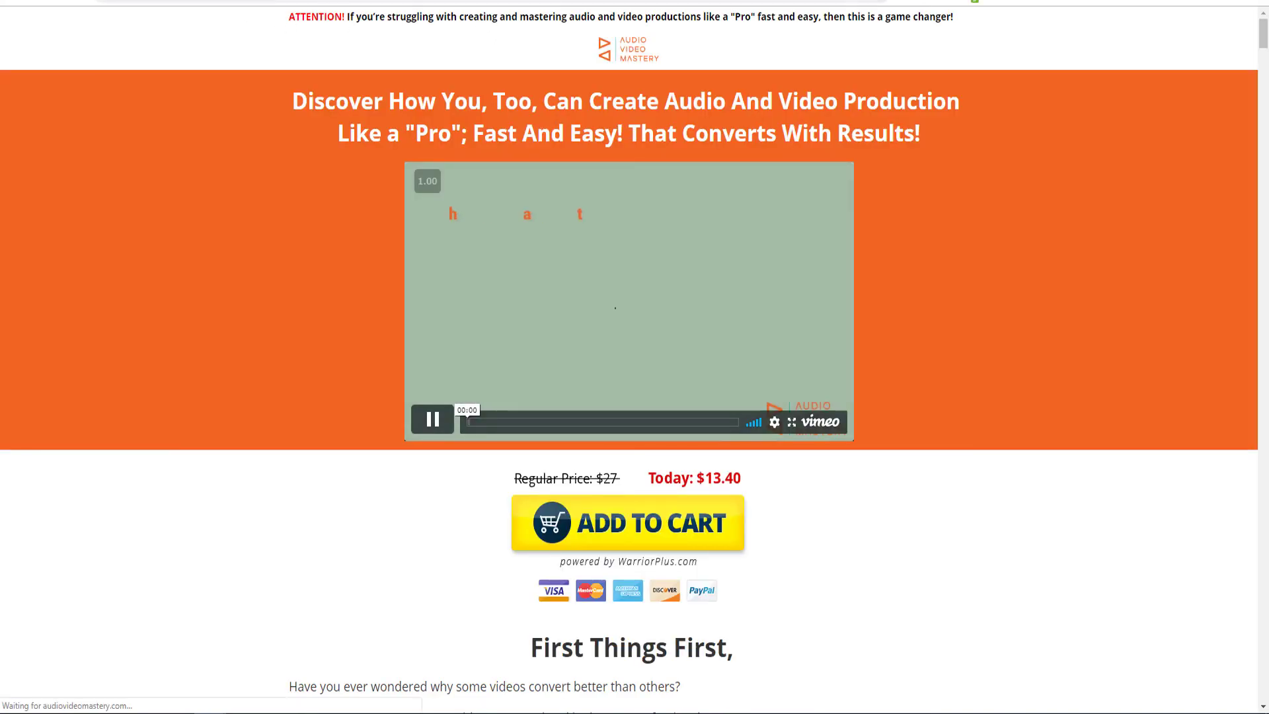
key(alt+Left)
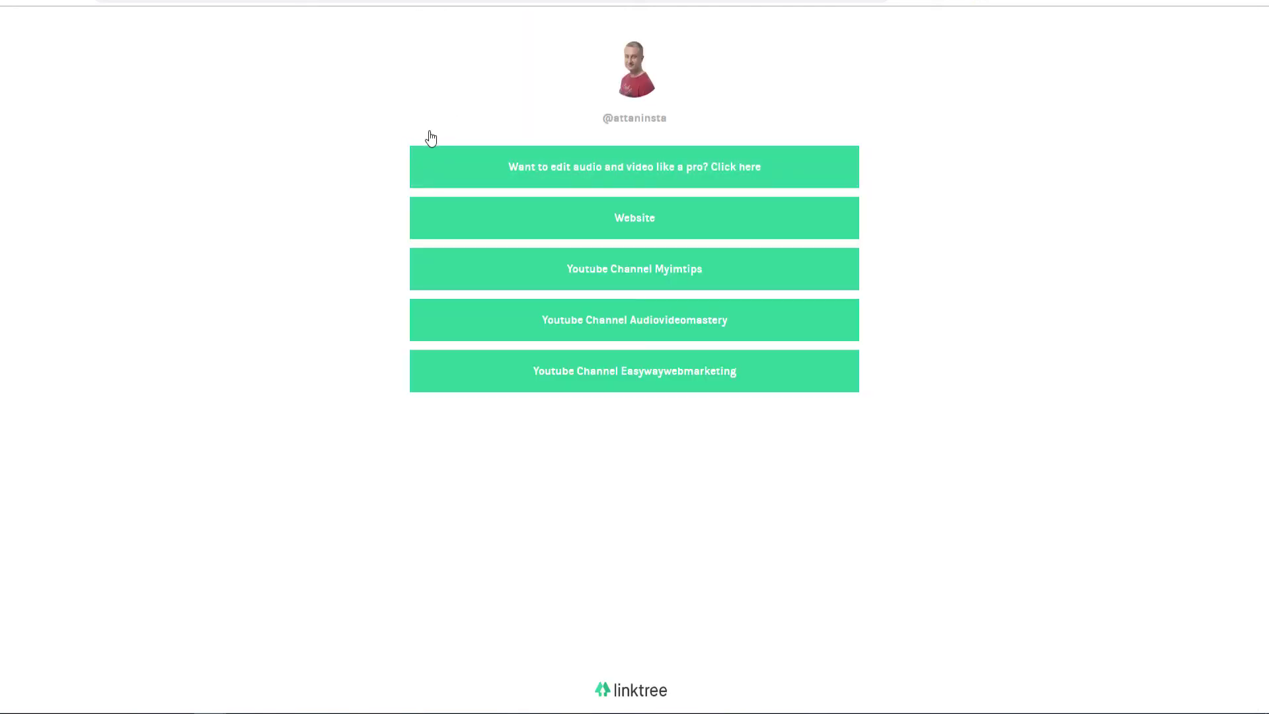